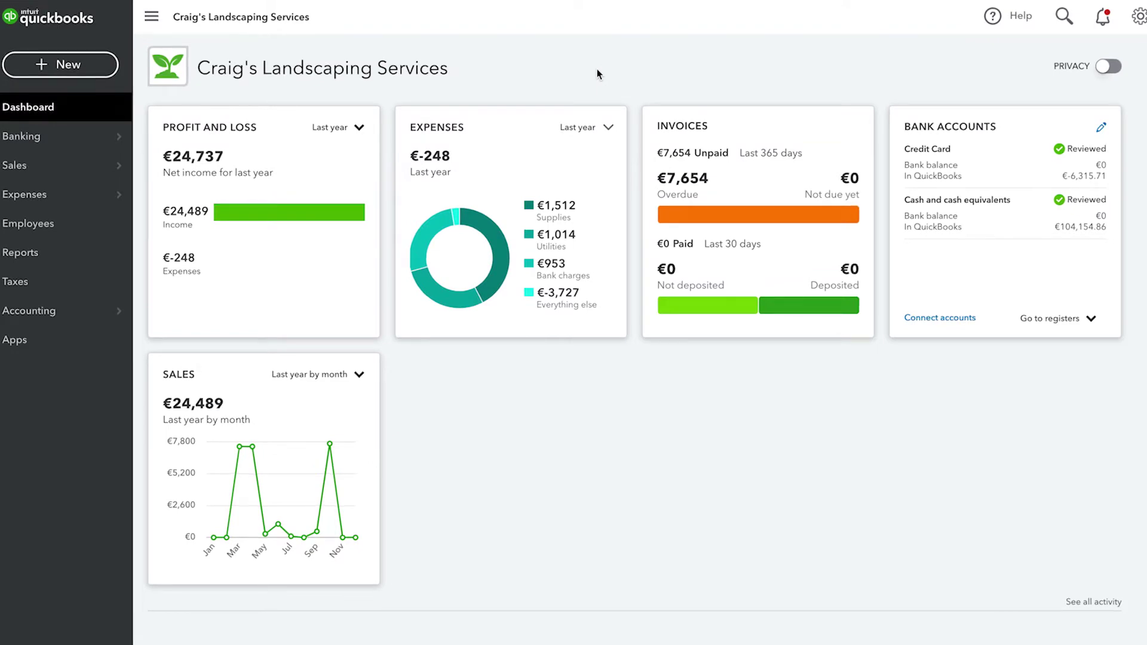
- Start a reconciliation for the Cash and cash equivalents account
click(1130, 33)
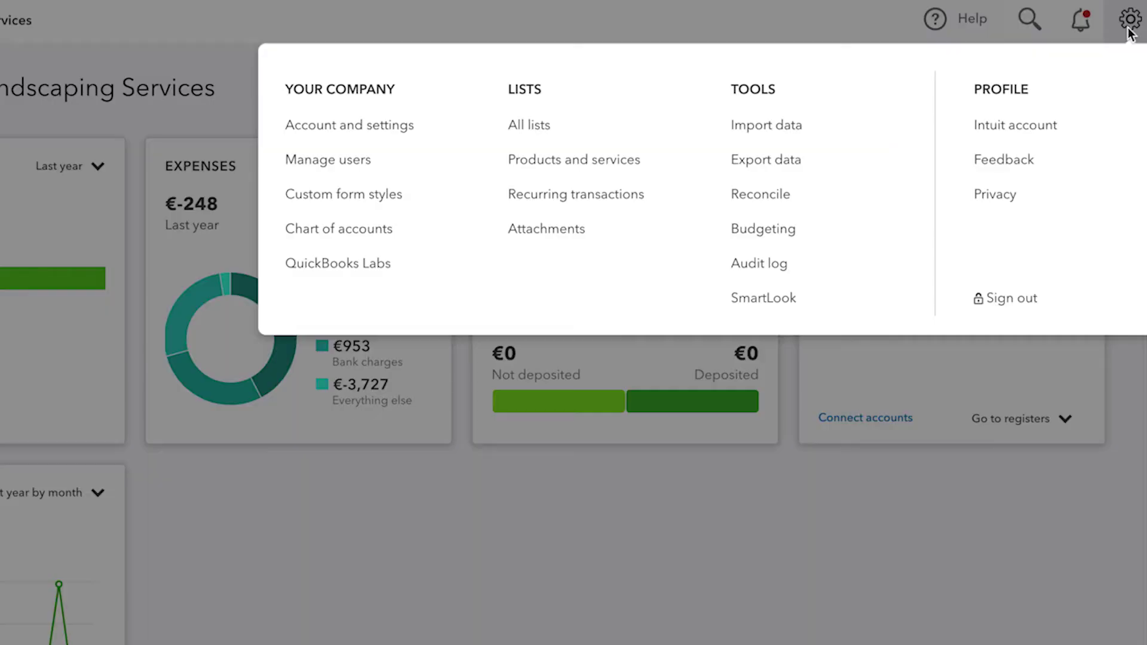
click(815, 191)
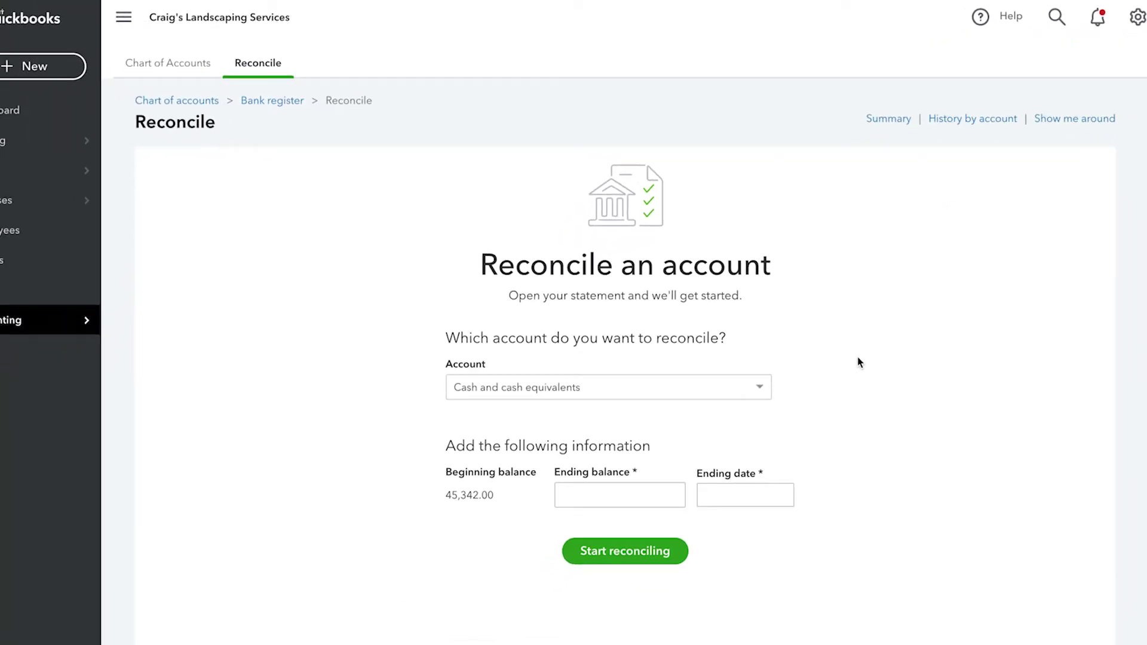
click(759, 387)
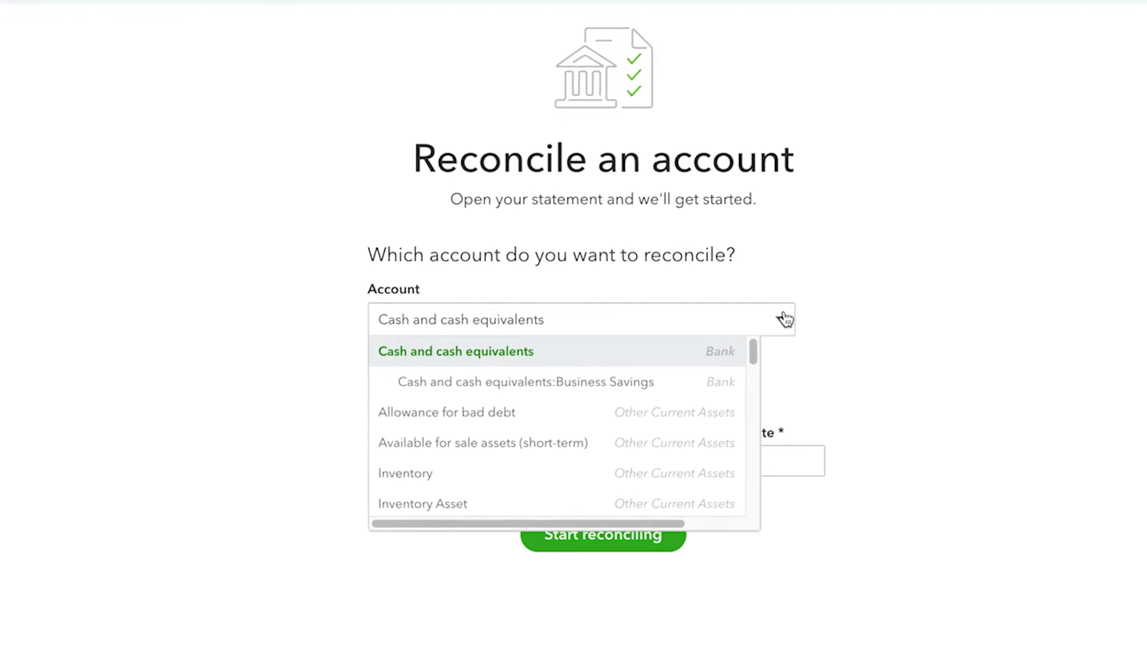
click(785, 320)
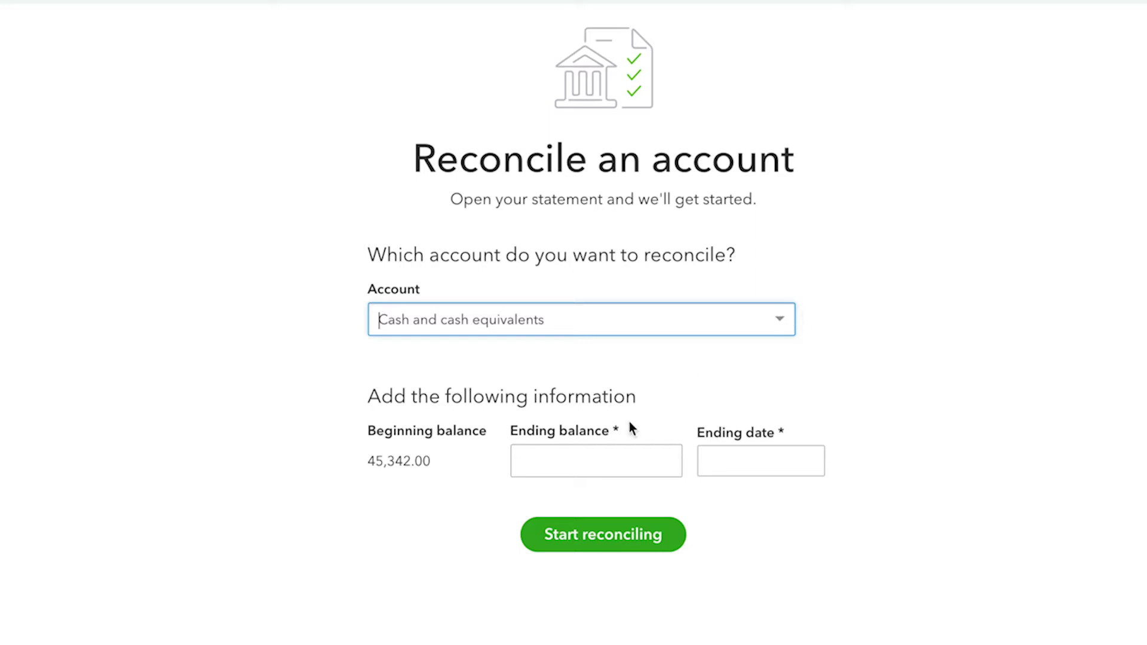
- Enter a 49,500.00 statement ending balance dated June 30, 2020, and begin reconciling
click(616, 448)
text(49500)
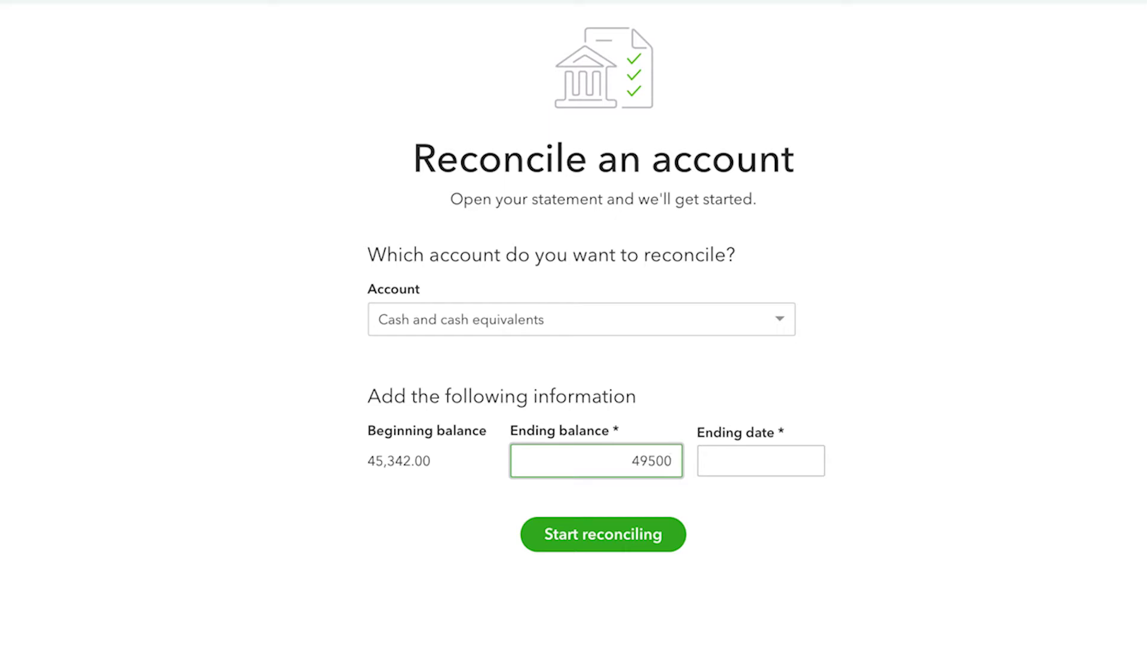
click(807, 460)
click(724, 217)
click(724, 218)
click(724, 217)
click(724, 218)
click(725, 219)
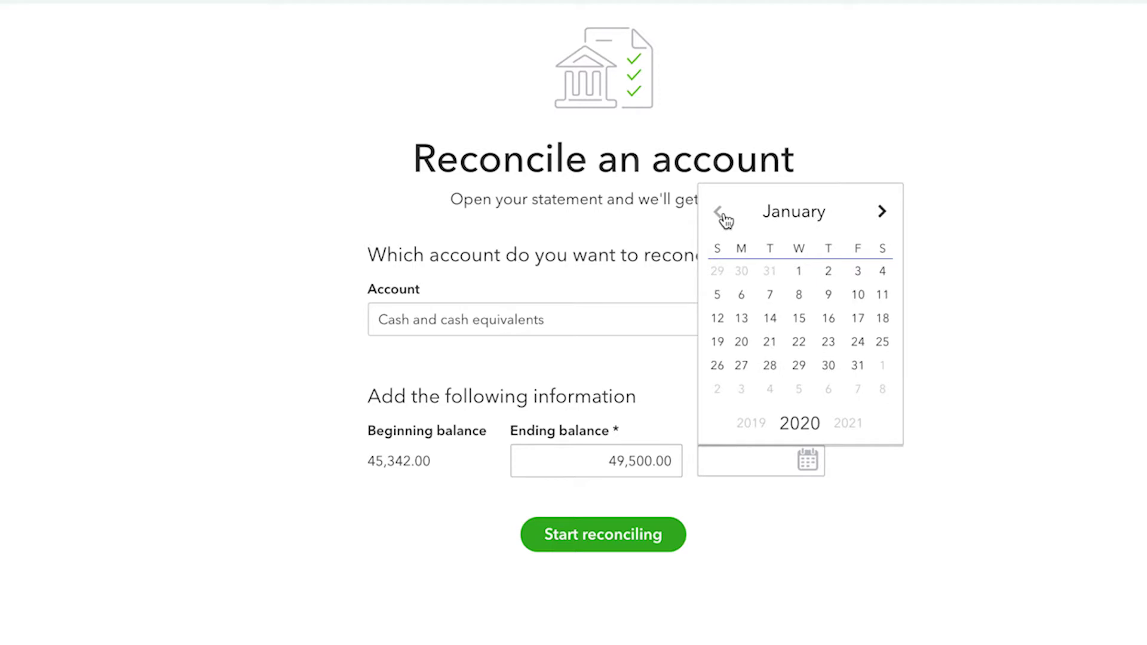
click(856, 369)
click(660, 545)
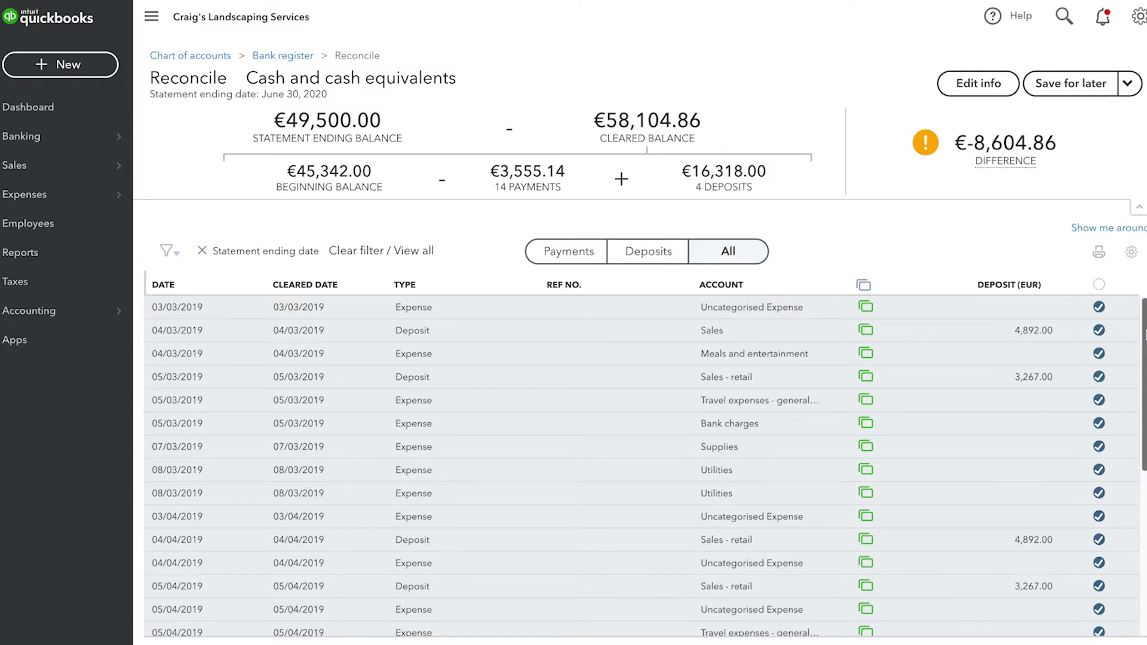
drag(1144, 334, 1144, 505)
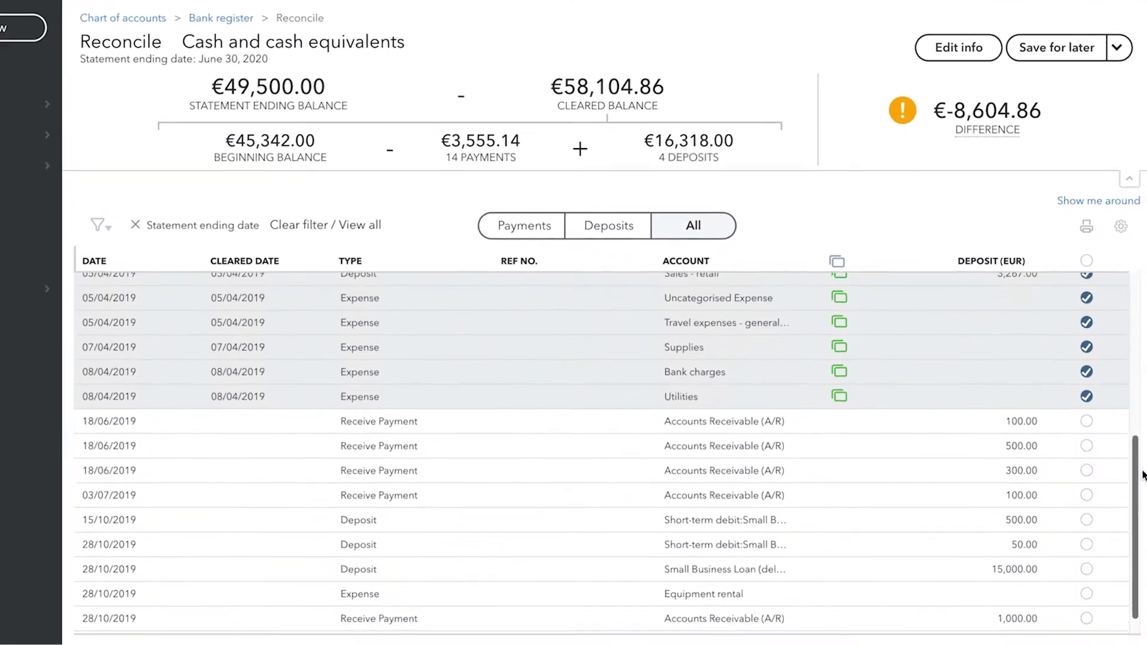
drag(1144, 491, 1119, 294)
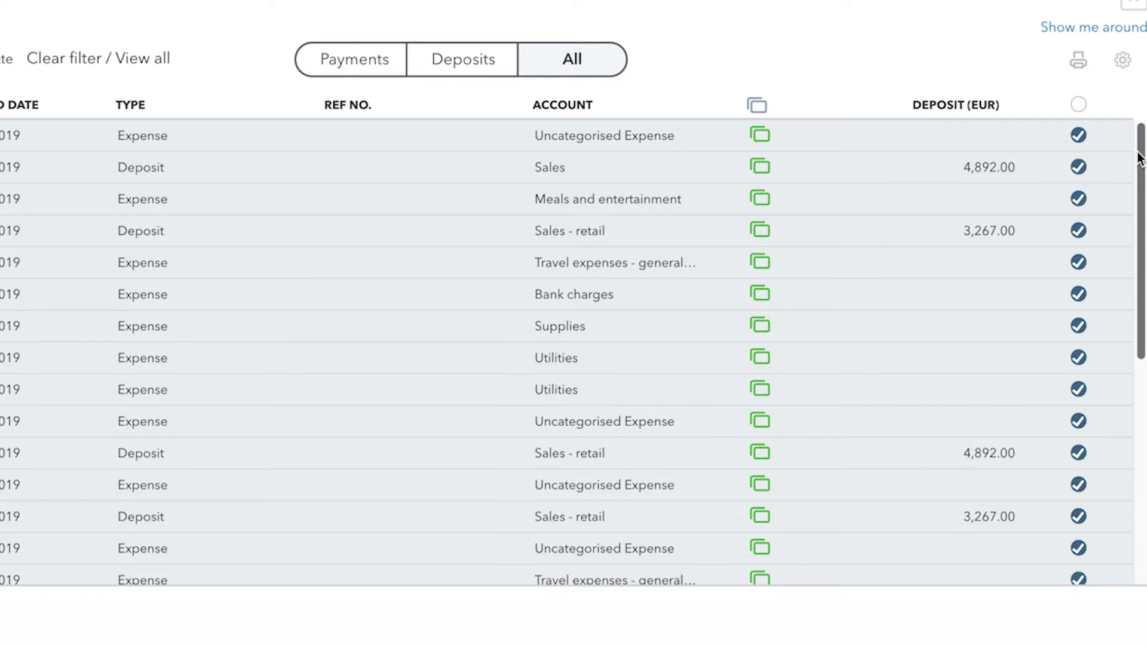
mouse_move(765, 169)
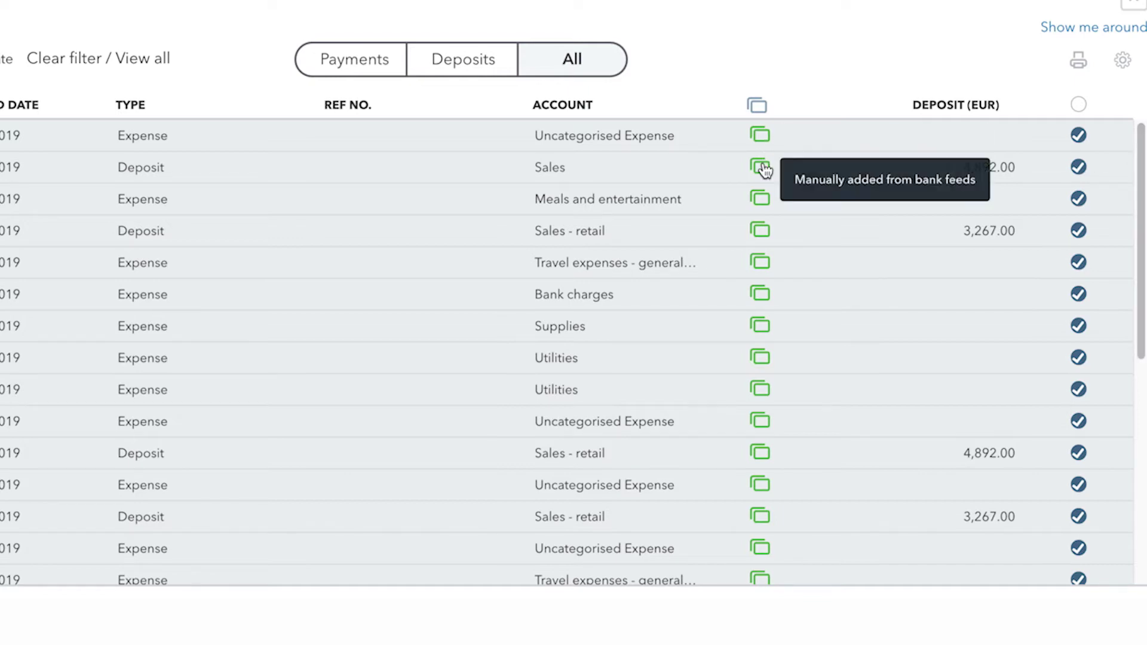
scroll(1138, 213, down, 1)
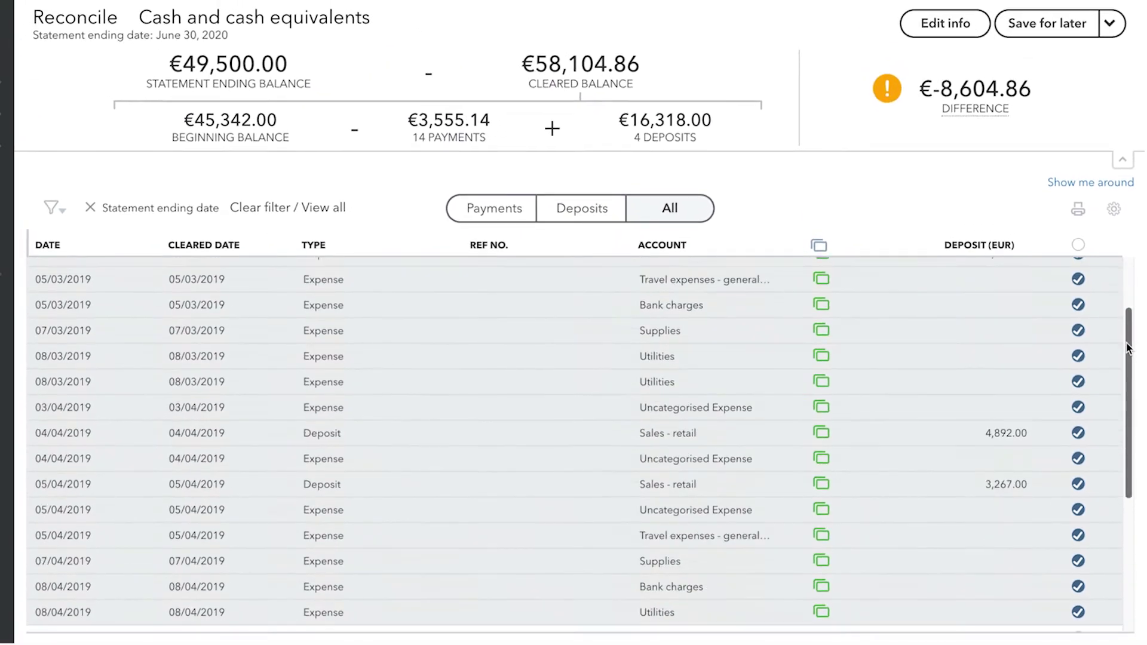
drag(1129, 332, 1123, 515)
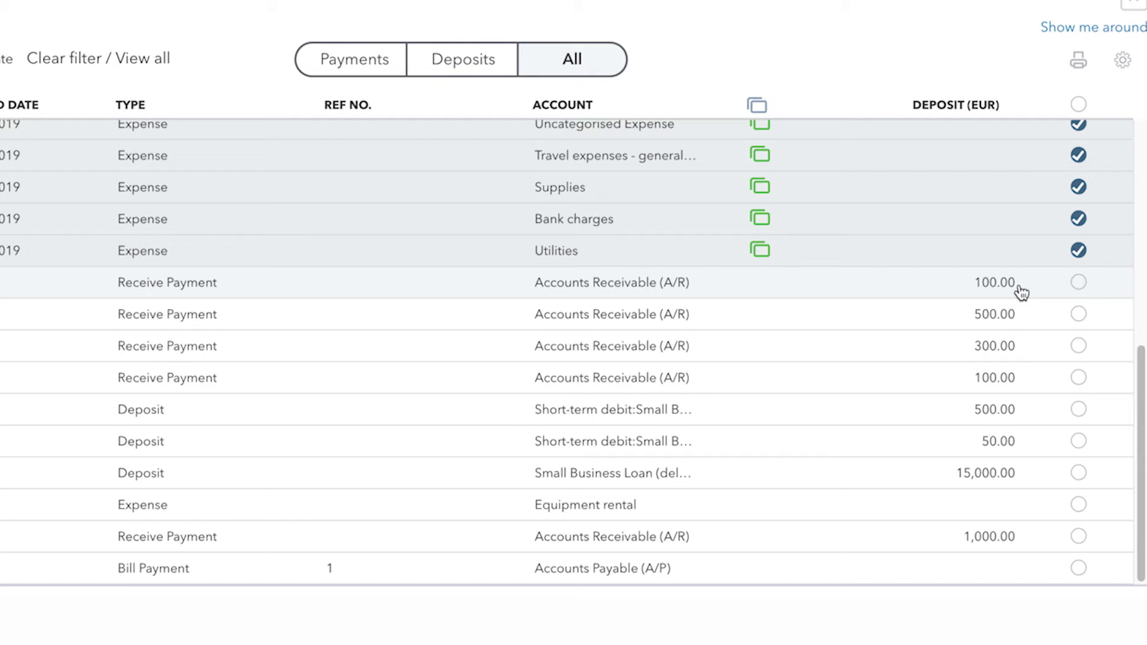
- Mark the 500.00 deposit and the 12,297.18 bill payment as cleared
click(1079, 410)
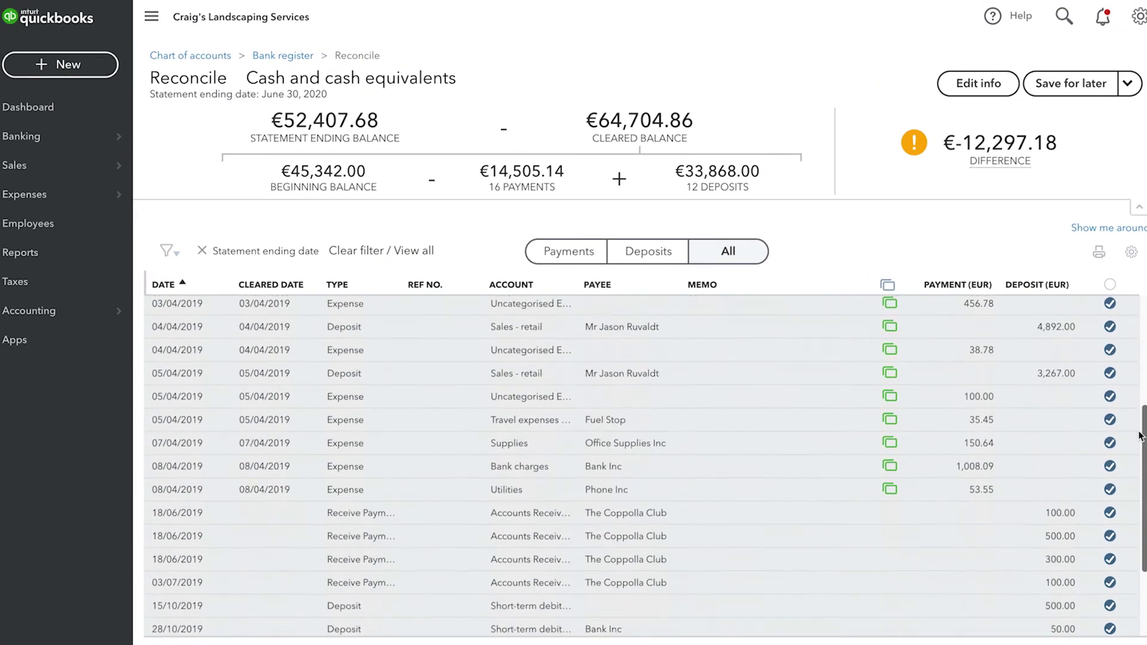
drag(1142, 221, 1138, 450)
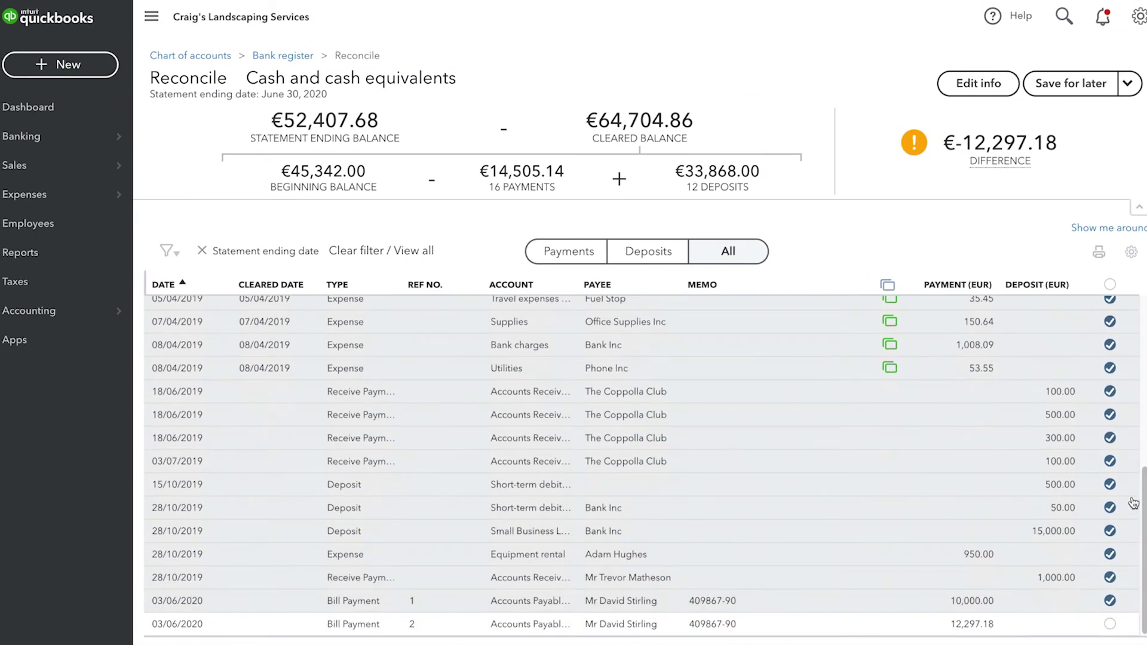
click(1110, 624)
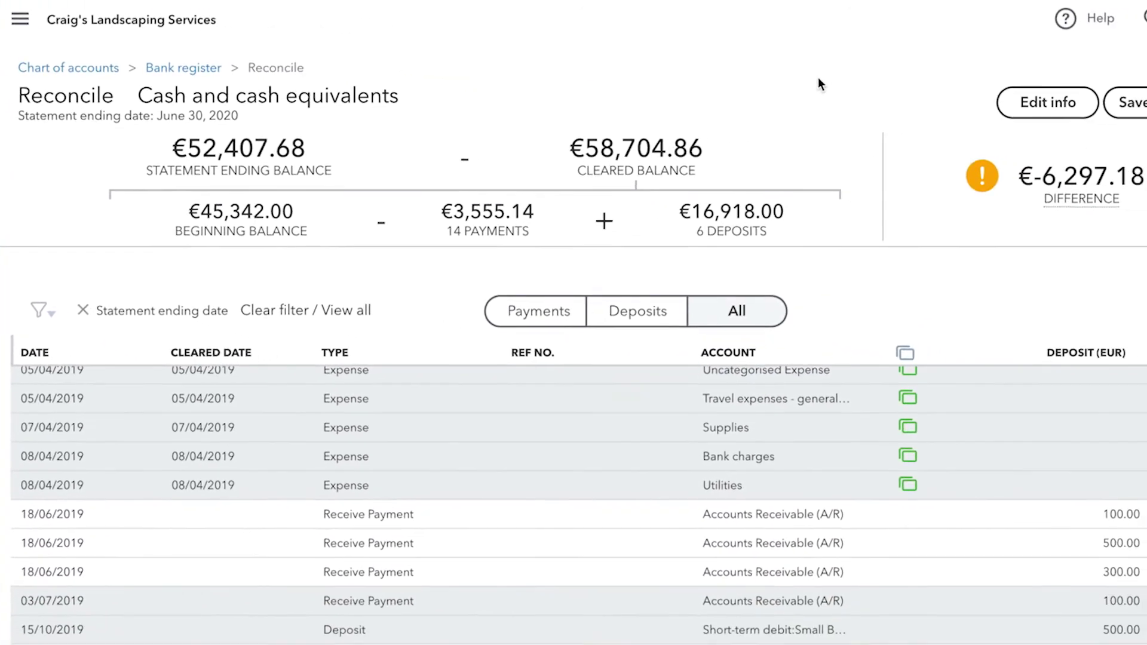
- Leave the statement details unchanged and attempt Finish now at a €-12,297.18 difference
click(929, 97)
click(862, 103)
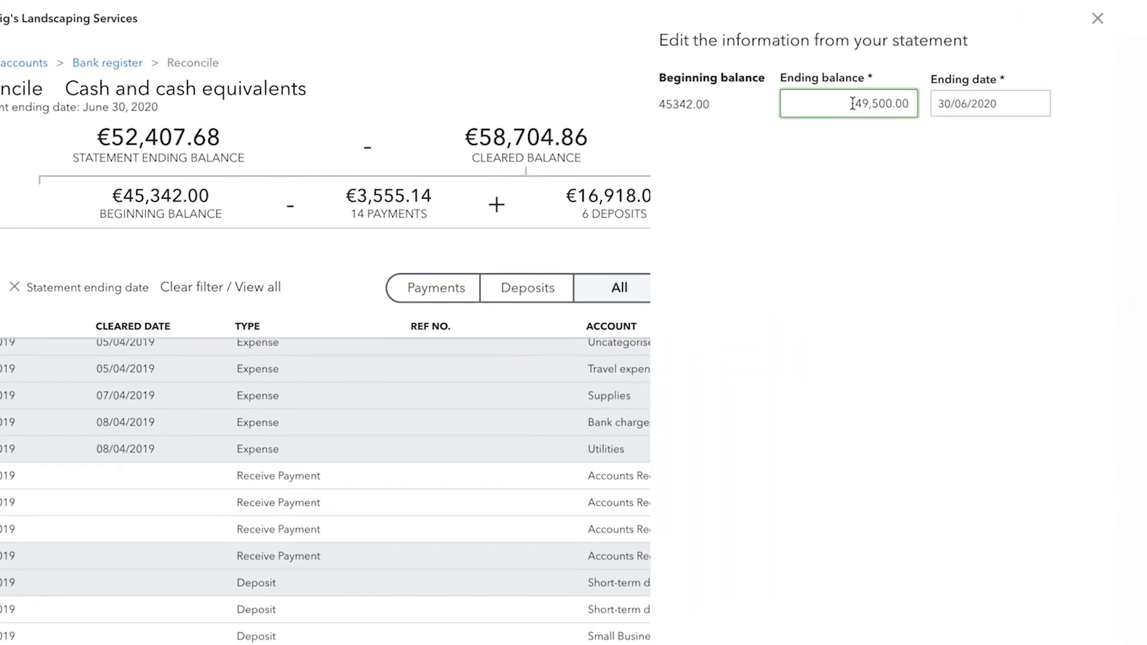
key(Escape)
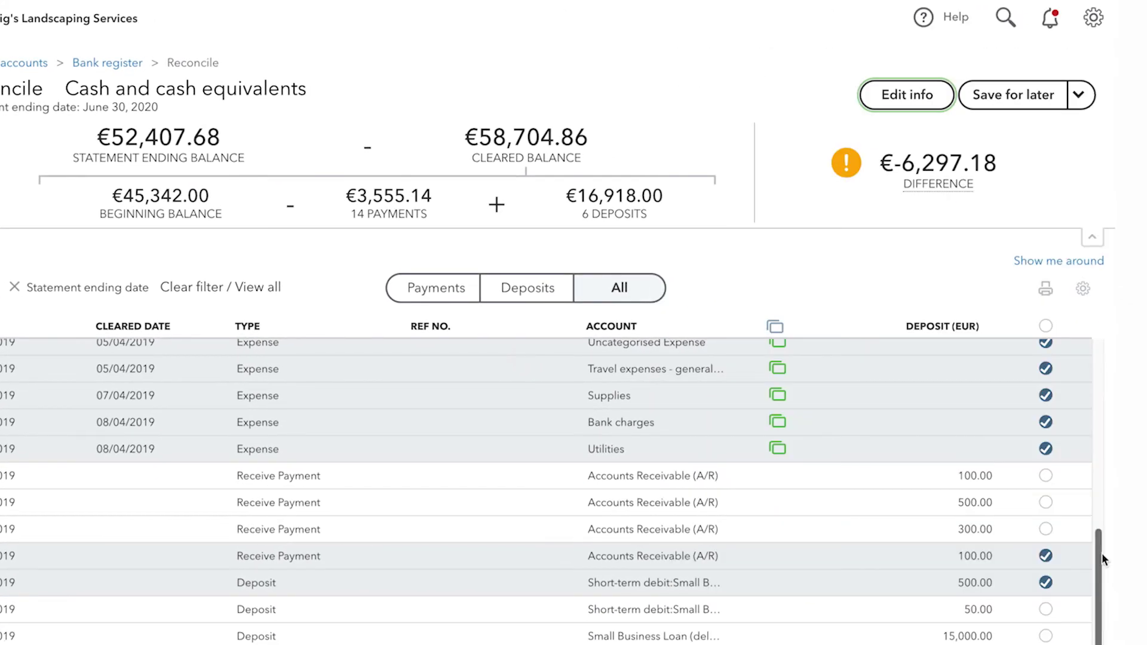
click(1085, 101)
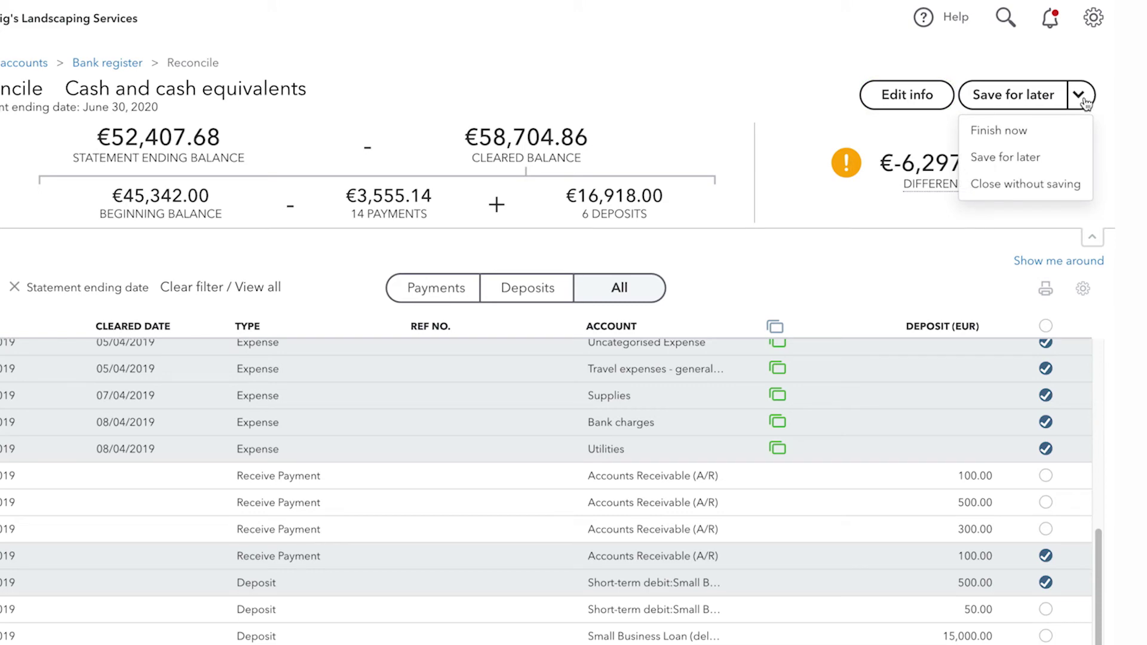
click(999, 130)
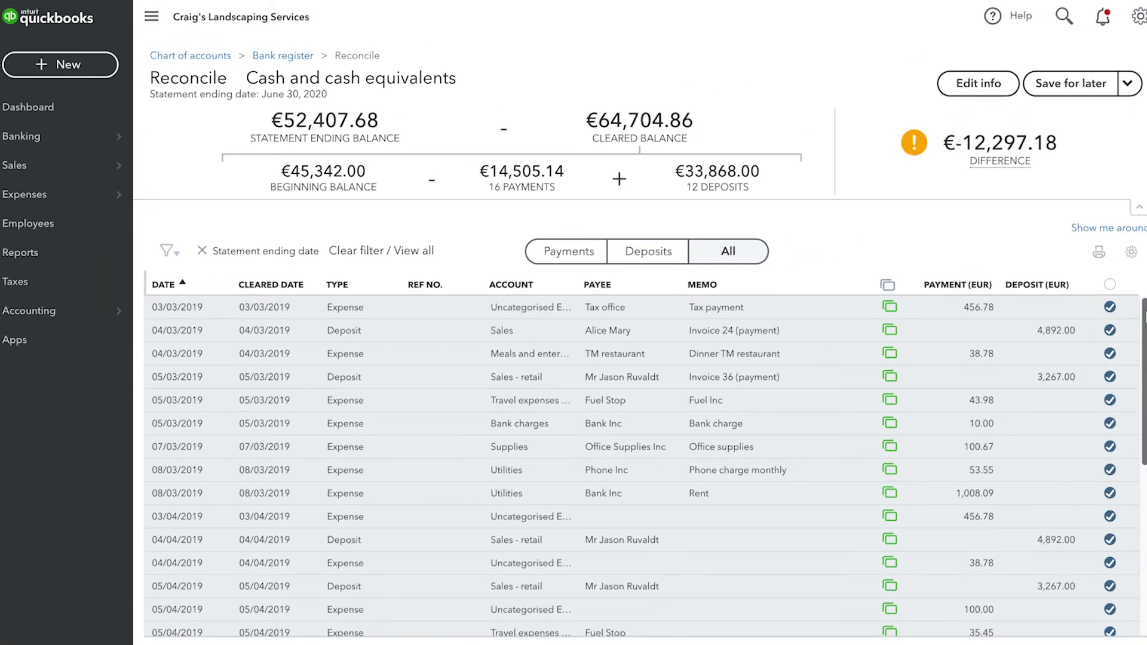
- Clear the 12,297.18 bill payment, finish at €0.00 difference, and view History by account
drag(1144, 318, 1140, 505)
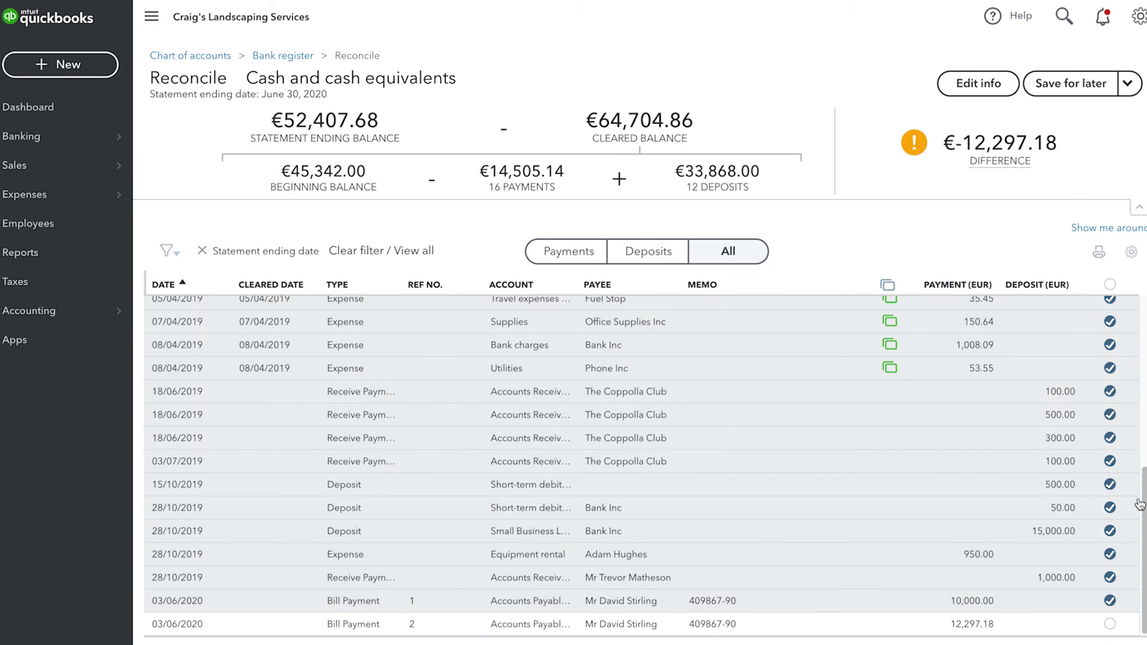
click(1110, 625)
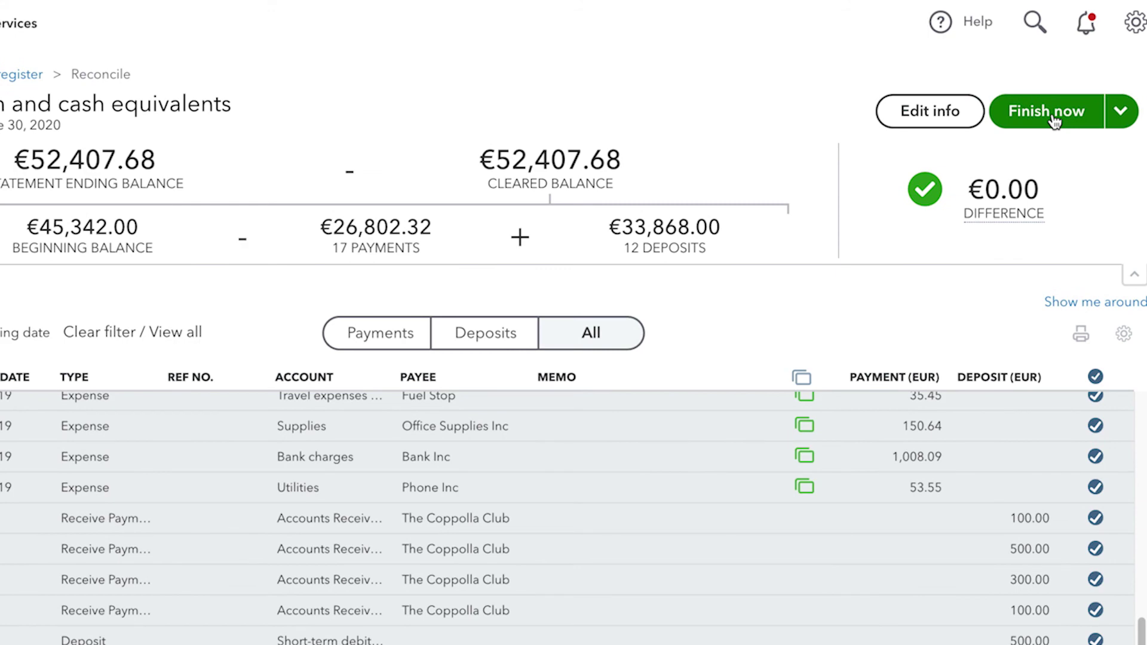
click(1052, 112)
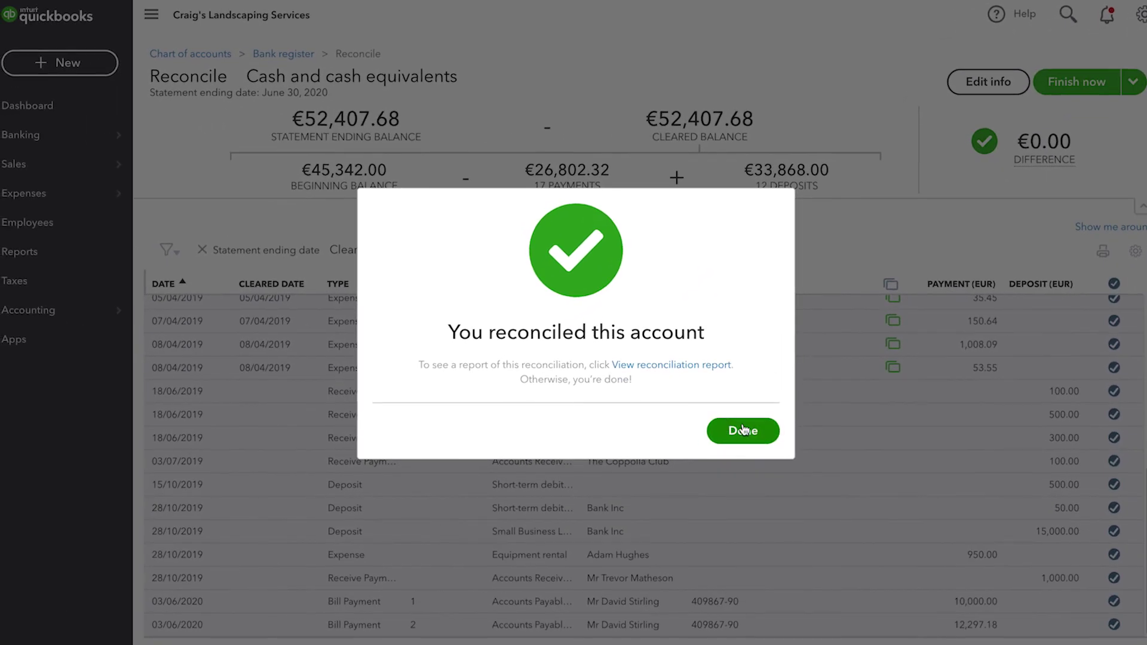
click(744, 430)
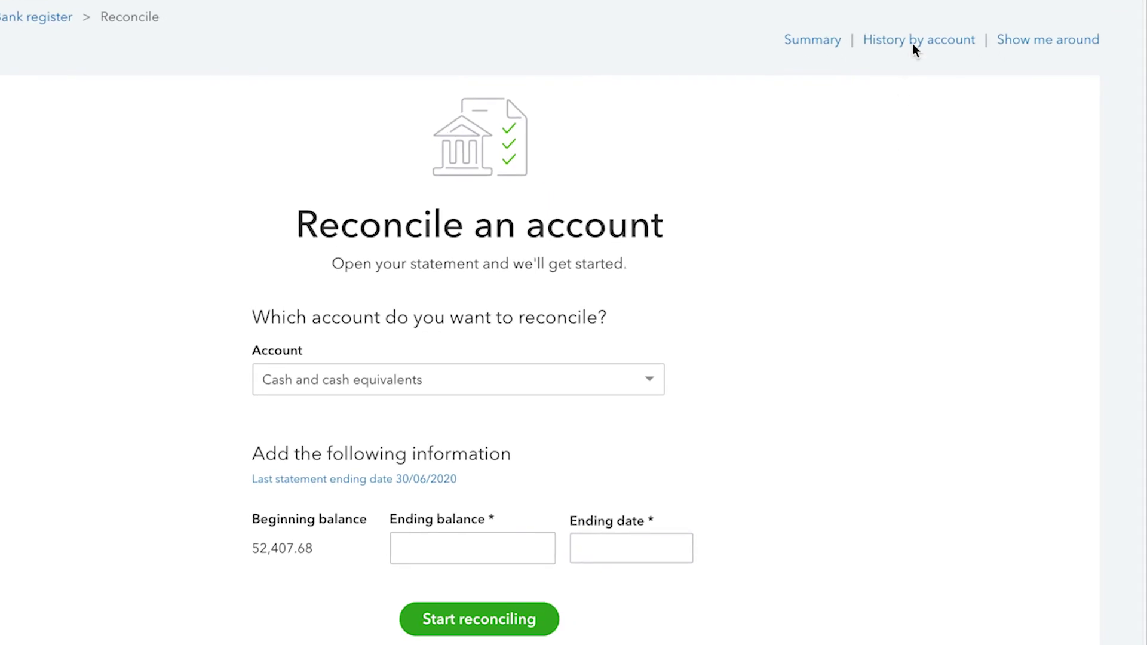
click(918, 40)
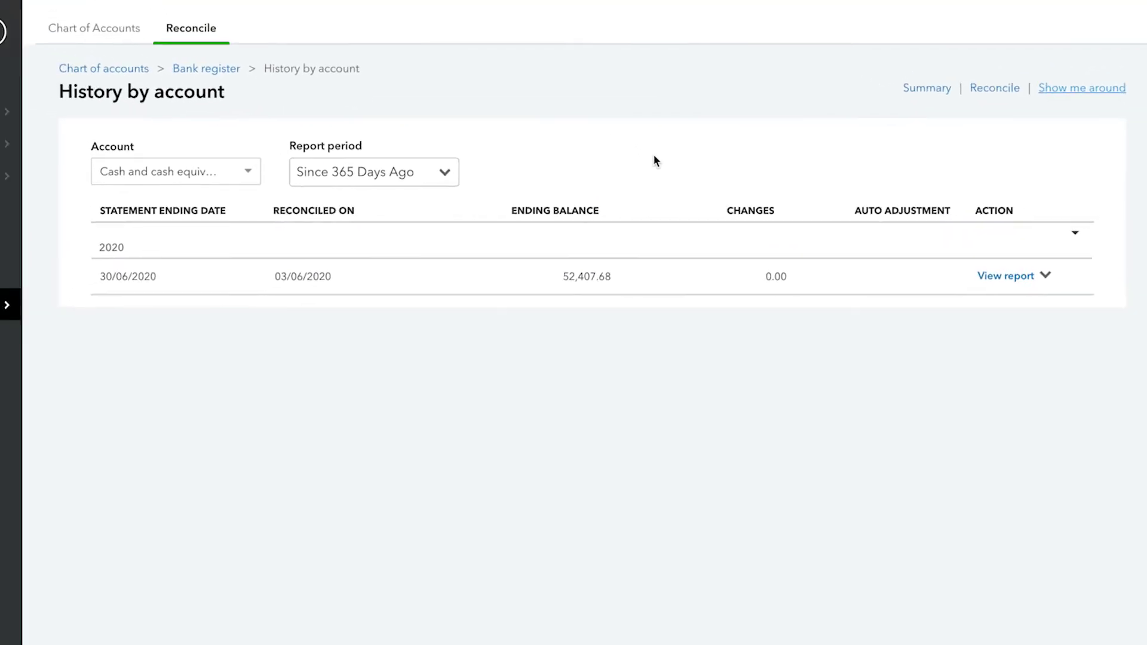